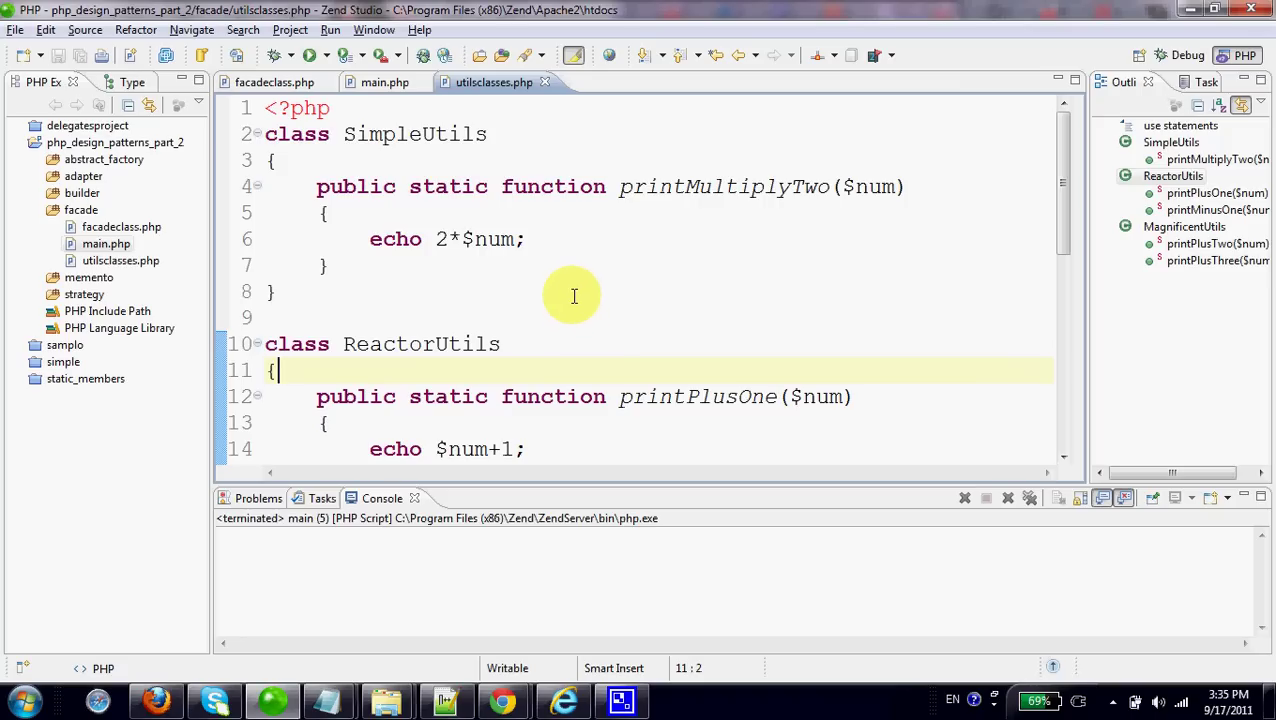
Place the cursor after the SimpleUtils class, then switch to facadeclass.php
{"action": "left_click", "coordinate": [573, 295]}
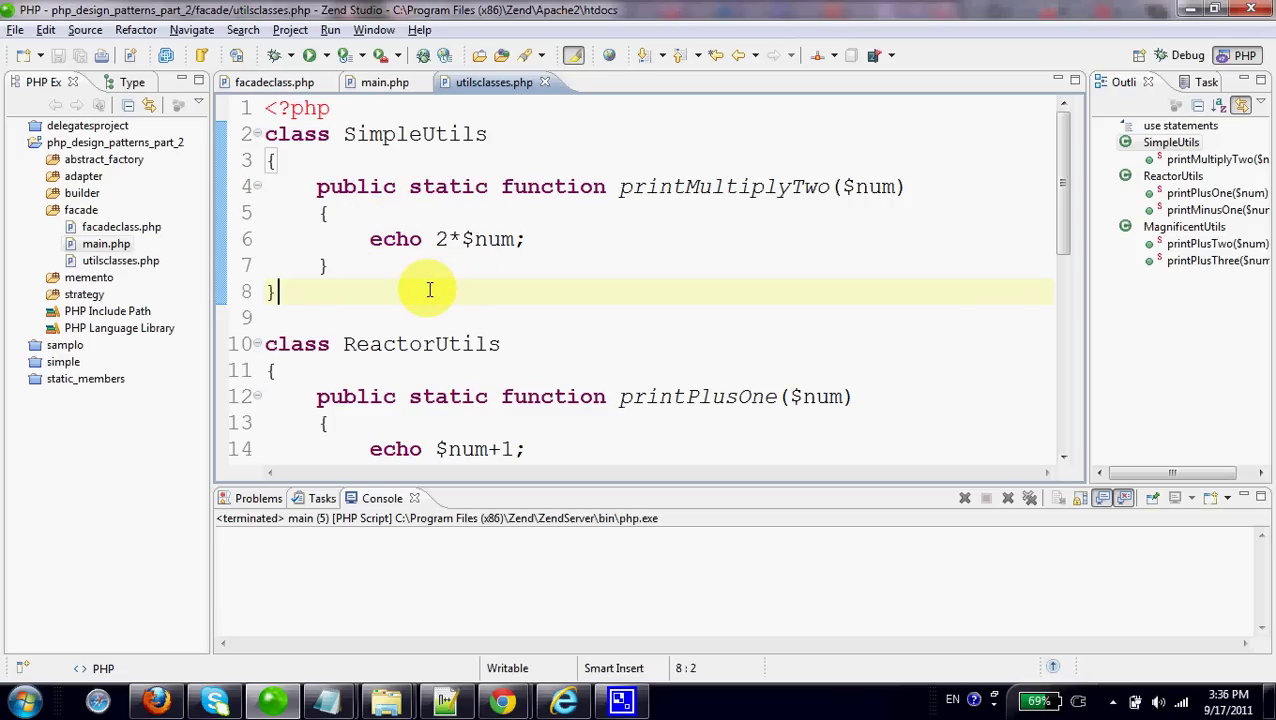
{"action": "left_click", "coordinate": [274, 82]}
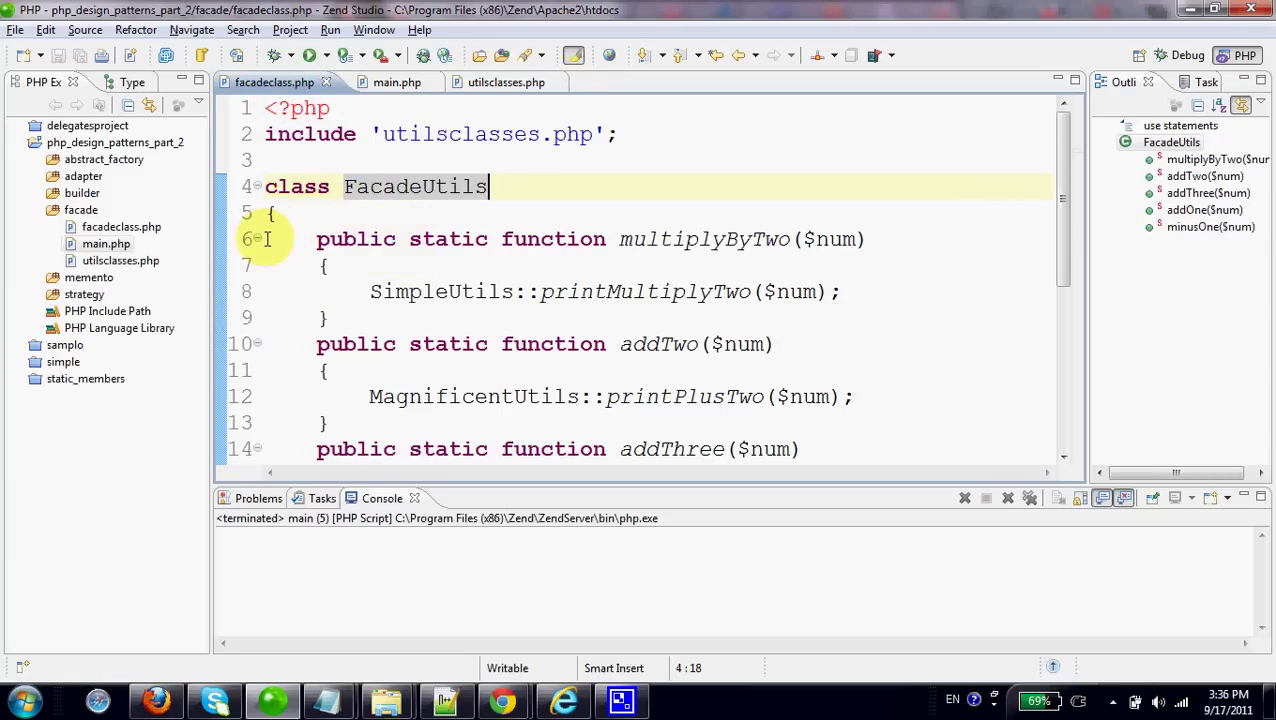
{"action": "left_click_drag", "start_coordinate": [267, 239], "coordinate": [290, 425]}
{"action": "left_click", "coordinate": [293, 317]}
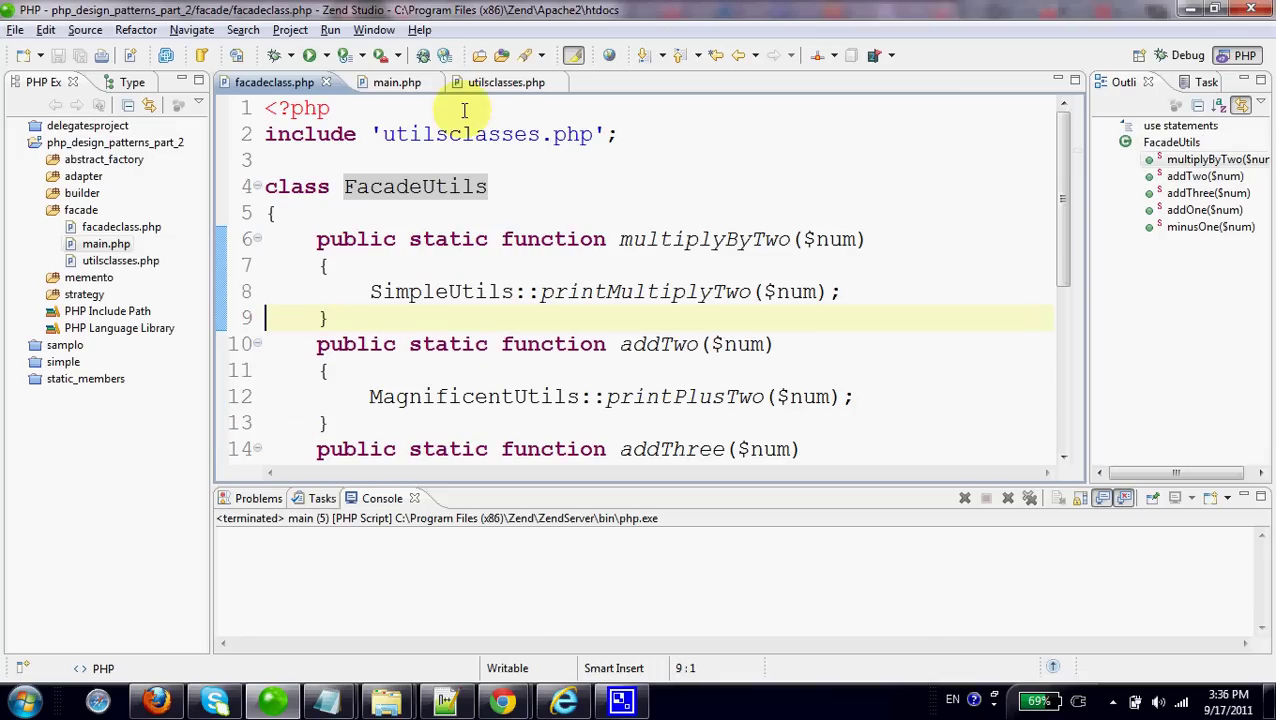
{"action": "left_click", "coordinate": [505, 82]}
{"action": "scroll", "coordinate": [417, 208], "scroll_direction": "down", "scroll_amount": 1}
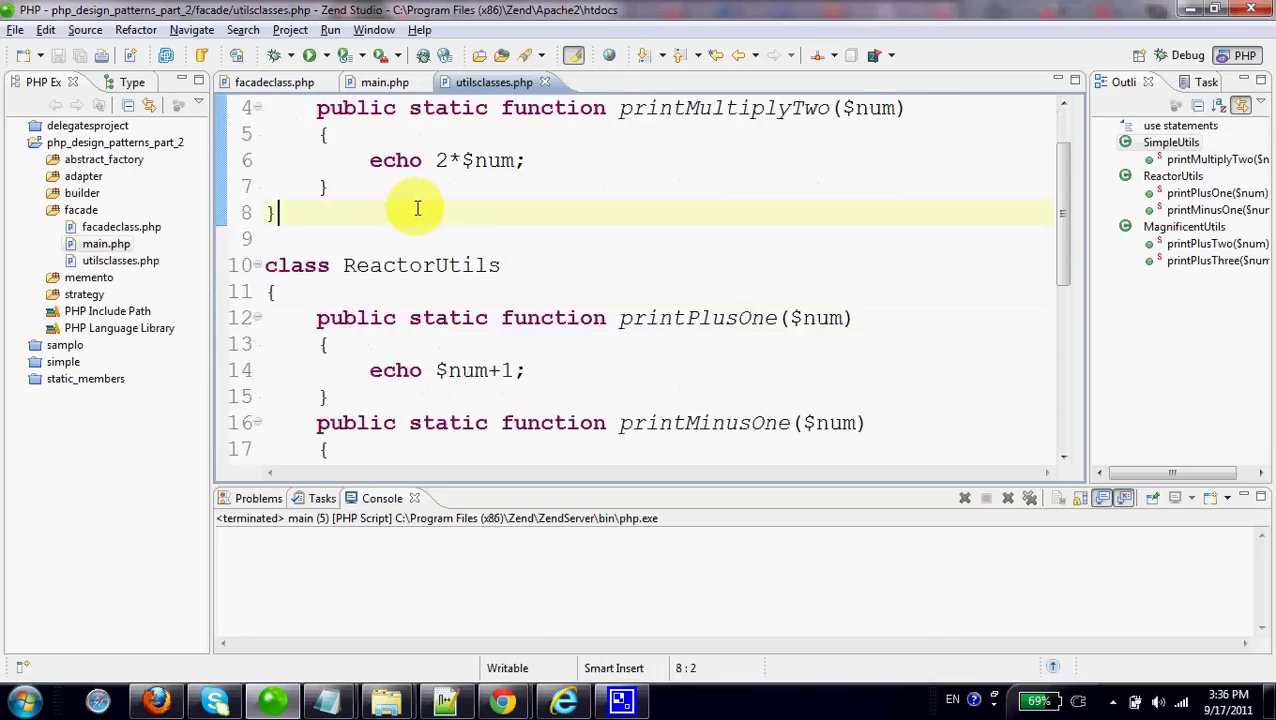
{"action": "scroll", "coordinate": [417, 208], "scroll_direction": "down", "scroll_amount": 3}
{"action": "scroll", "coordinate": [390, 190], "scroll_direction": "down", "scroll_amount": 1}
{"action": "left_click", "coordinate": [274, 82]}
{"action": "scroll", "coordinate": [379, 258], "scroll_direction": "down", "scroll_amount": 1}
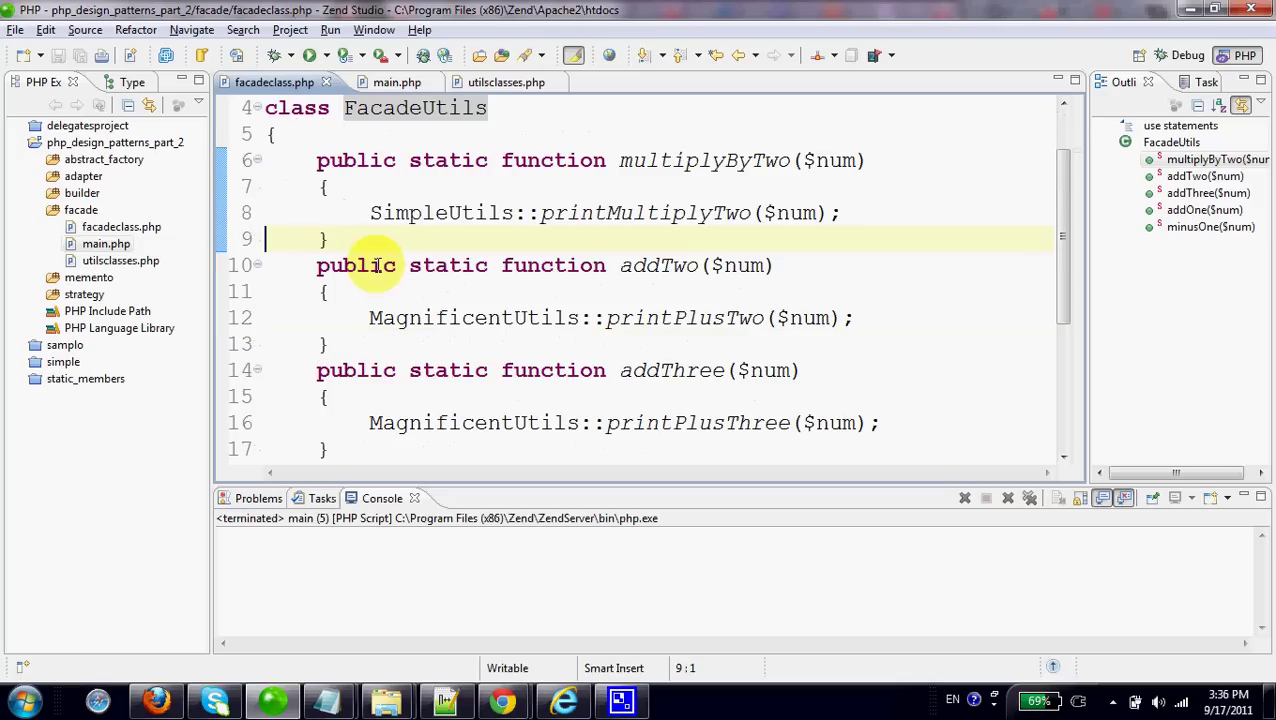
{"action": "left_click_drag", "start_coordinate": [369, 212], "coordinate": [845, 214]}
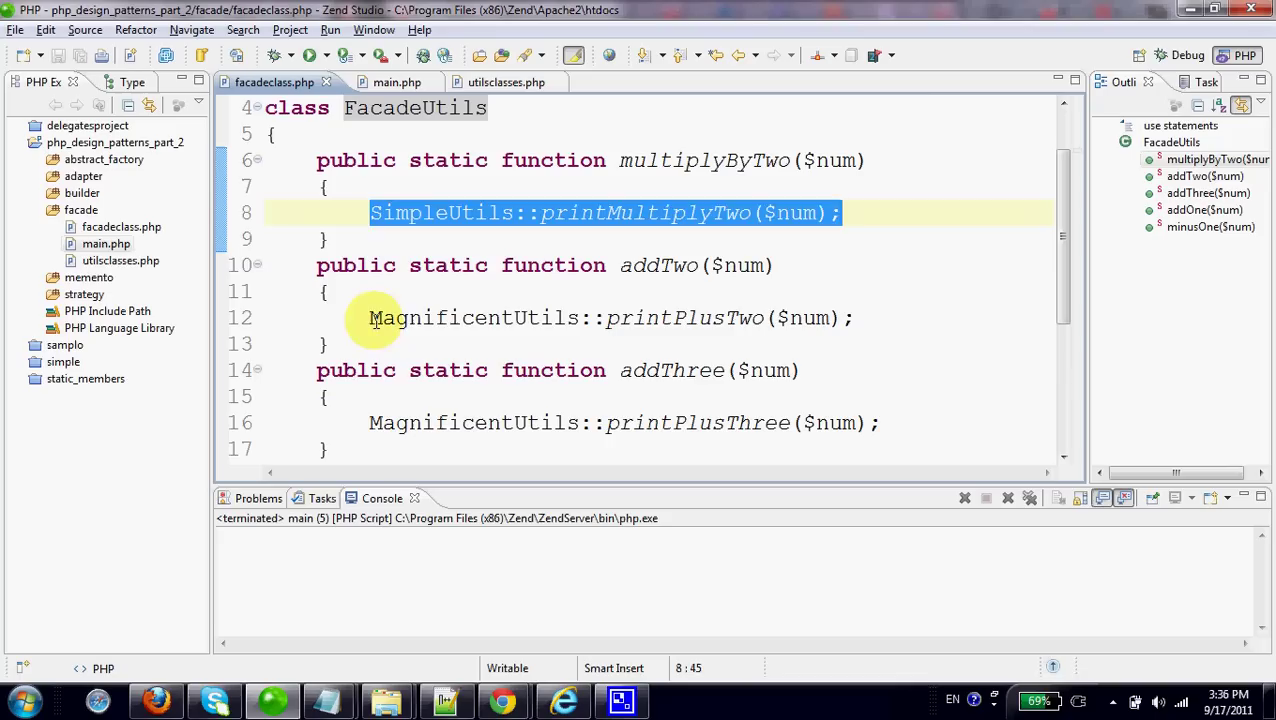
{"action": "left_click_drag", "start_coordinate": [370, 317], "coordinate": [880, 318]}
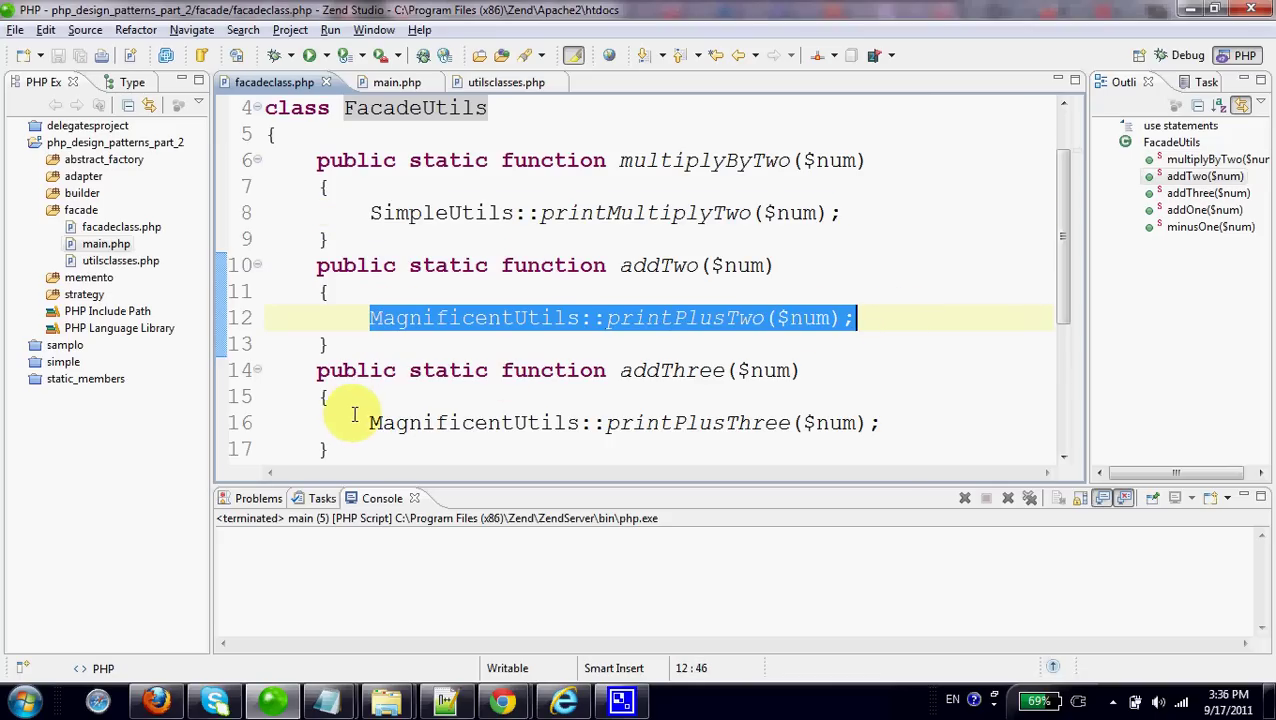
{"action": "left_click_drag", "start_coordinate": [368, 422], "coordinate": [926, 432]}
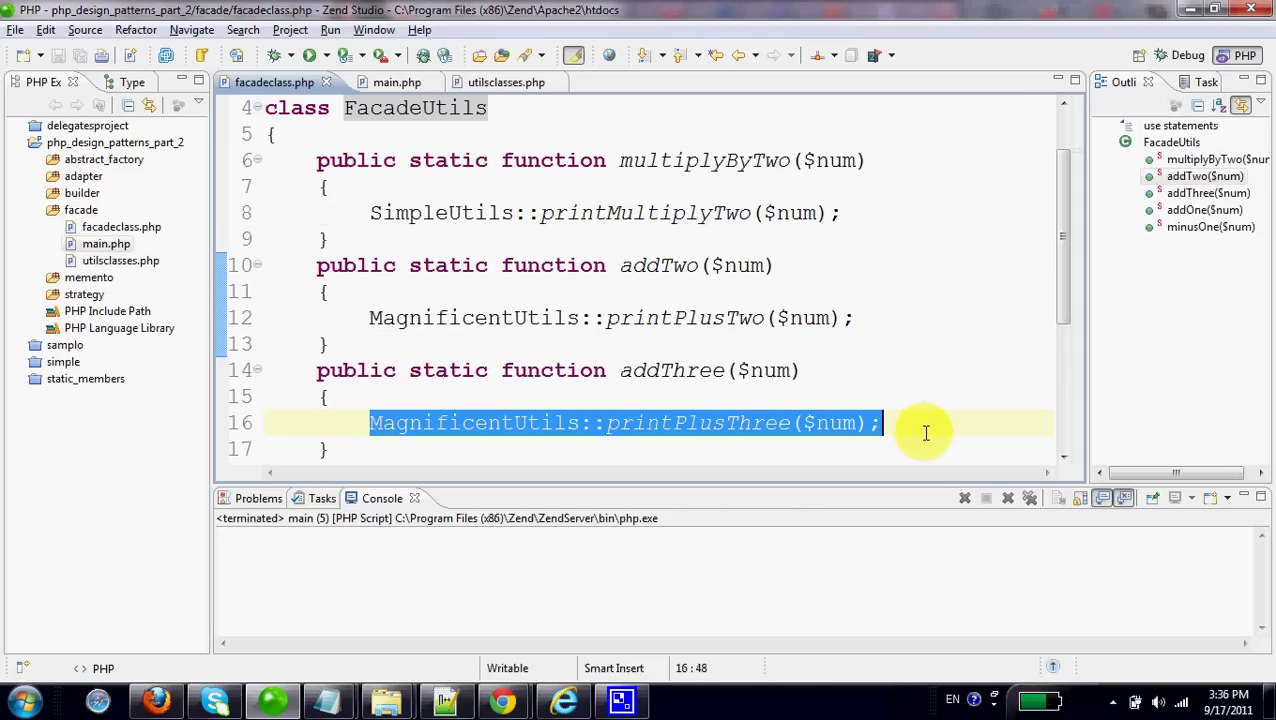
{"action": "left_click", "coordinate": [880, 370]}
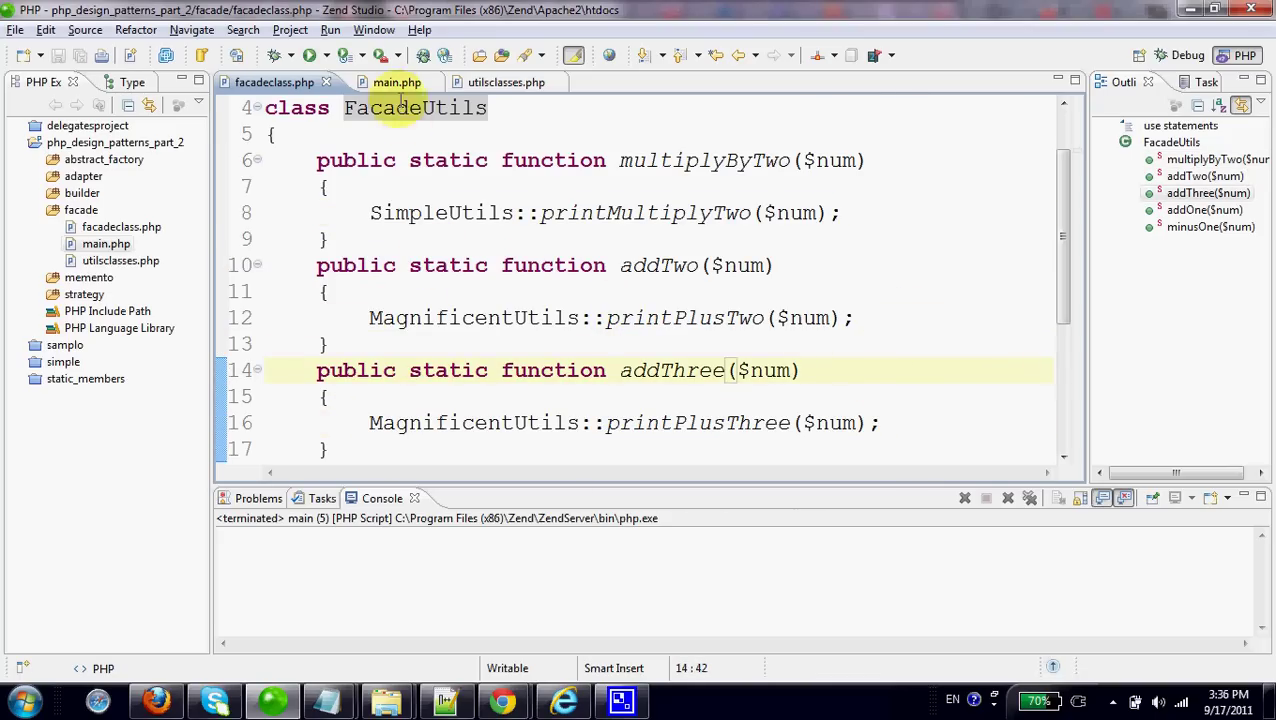
Bring up main.php and highlight its FacadeUtils::addOne(2) call on line 3
{"action": "left_click", "coordinate": [396, 82]}
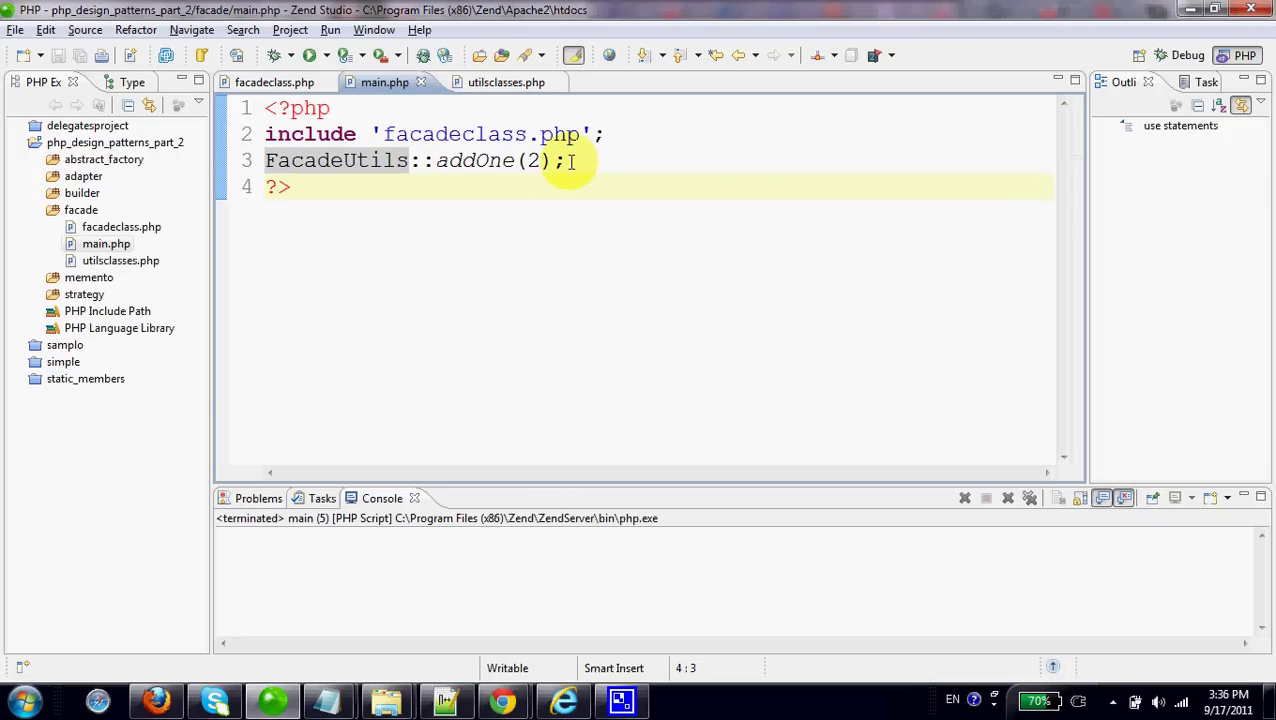
{"action": "left_click_drag", "start_coordinate": [566, 161], "coordinate": [263, 161]}
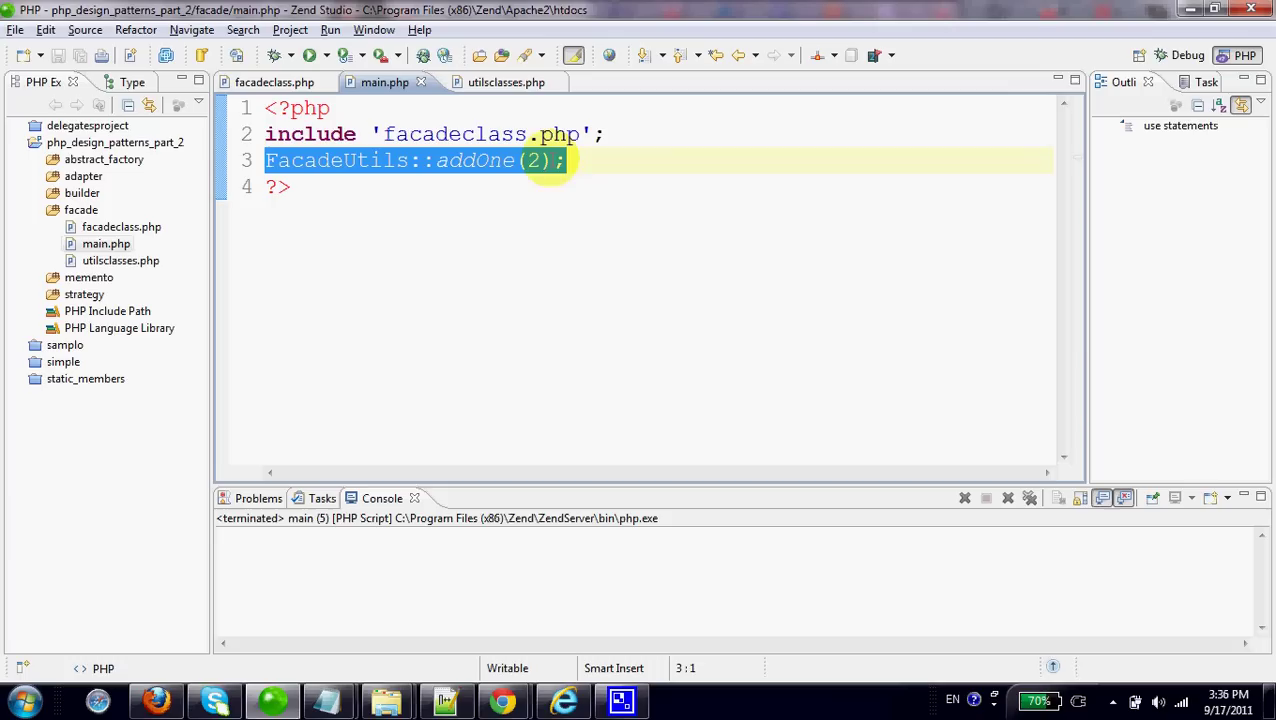
{"action": "left_click", "coordinate": [573, 165]}
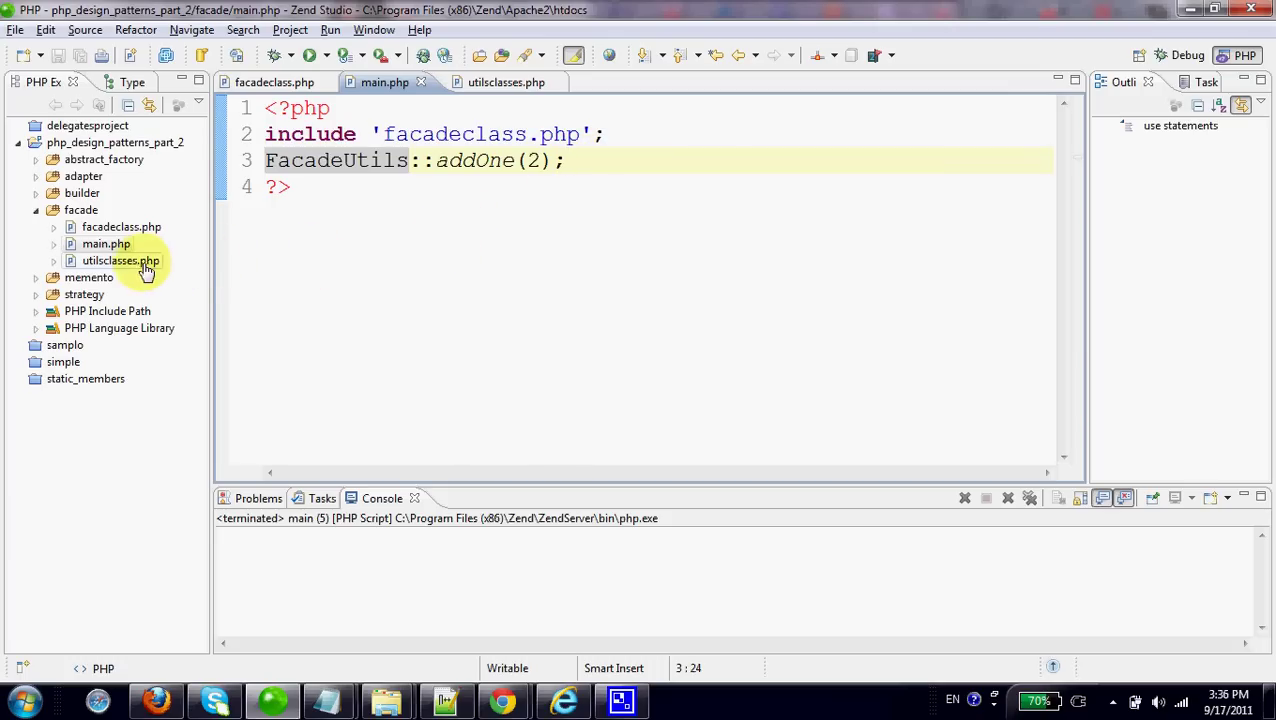
Run main.php from PHP Explorer via Run As > PHP Script
{"action": "left_click", "coordinate": [105, 244]}
{"action": "right_click", "coordinate": [105, 244]}
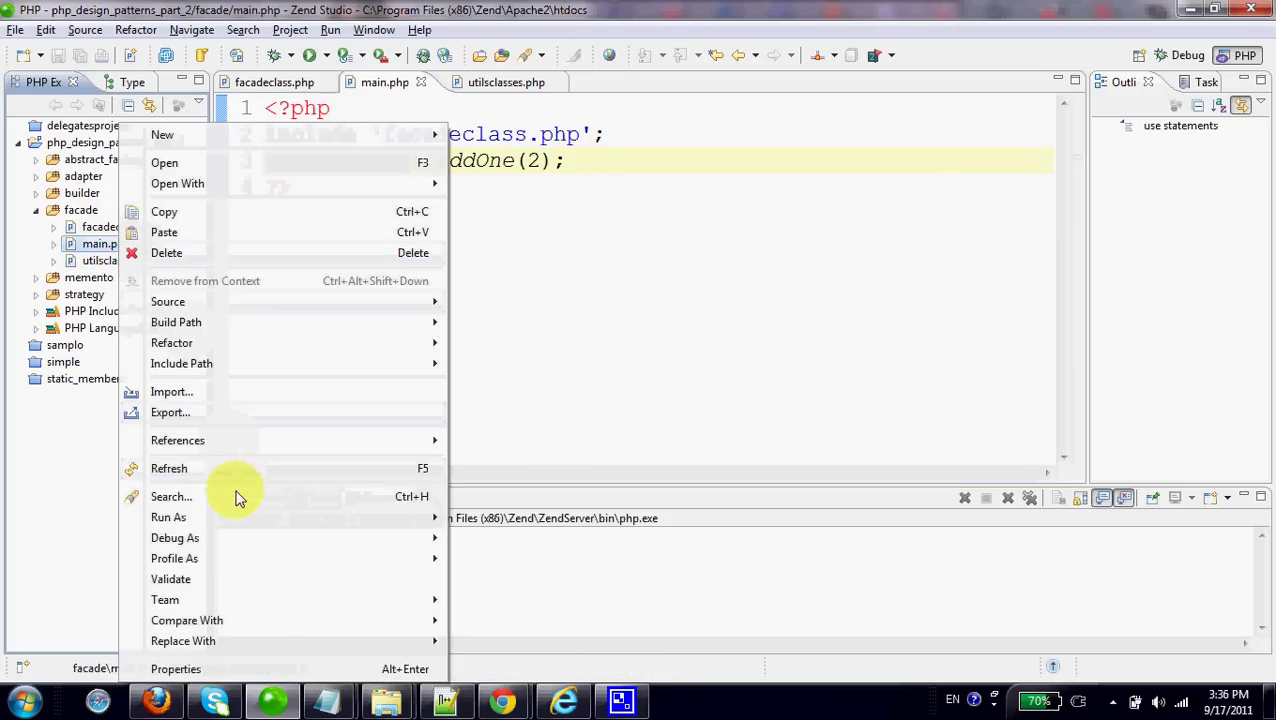
{"action": "mouse_move", "coordinate": [168, 517]}
{"action": "left_click", "coordinate": [543, 543]}
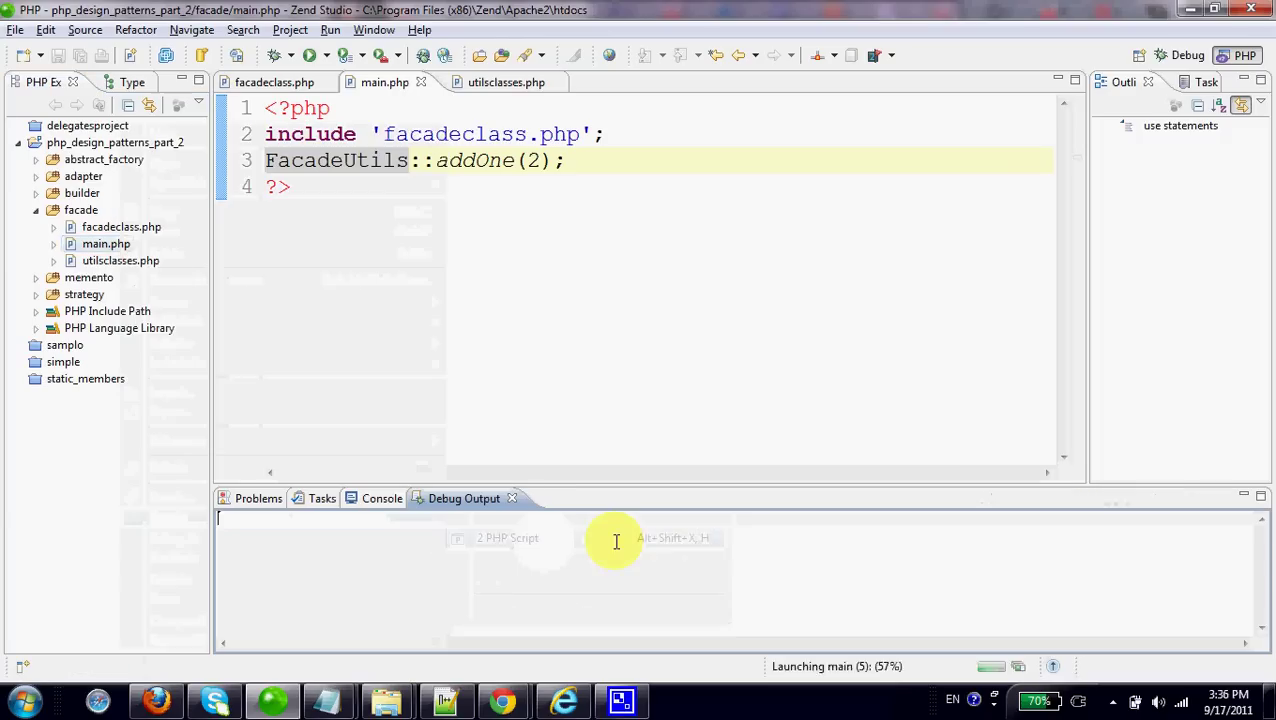